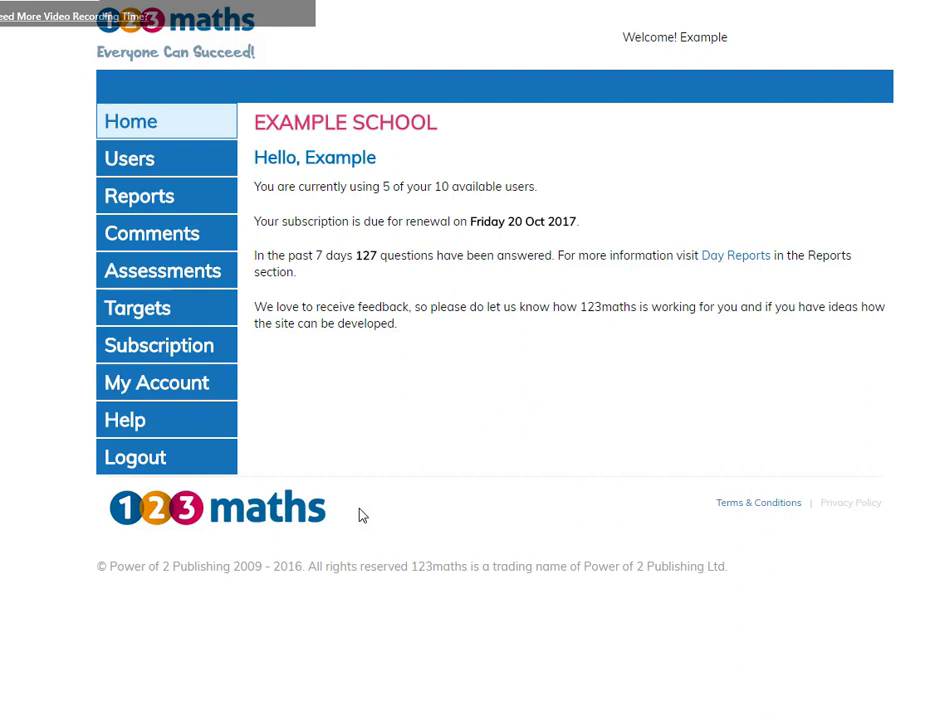
Go to user management and bring up the Add Users form.
left_click(130, 162)
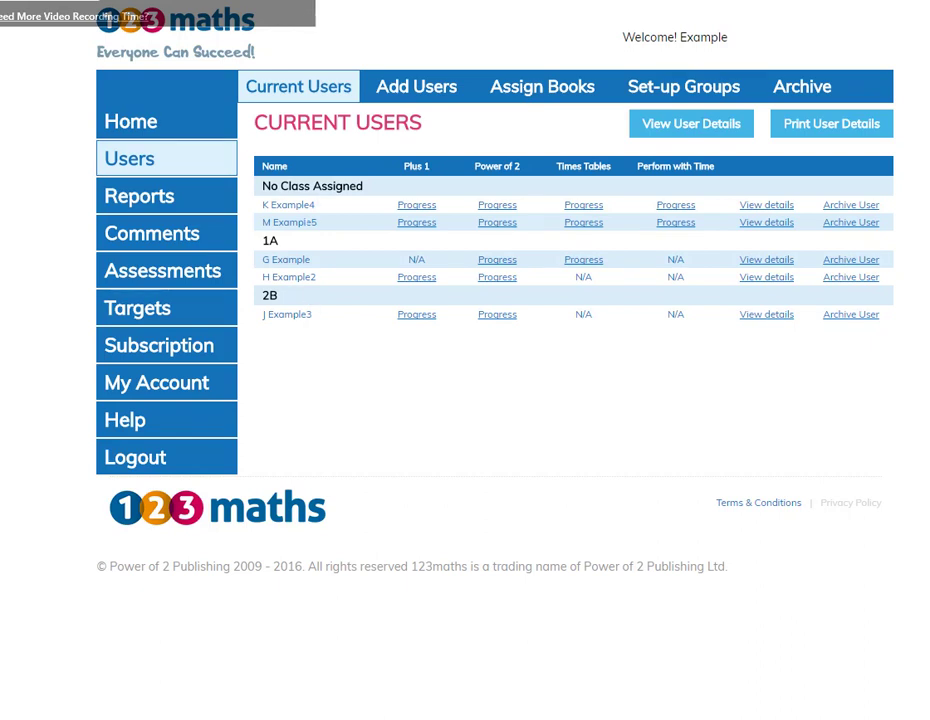
left_click(430, 93)
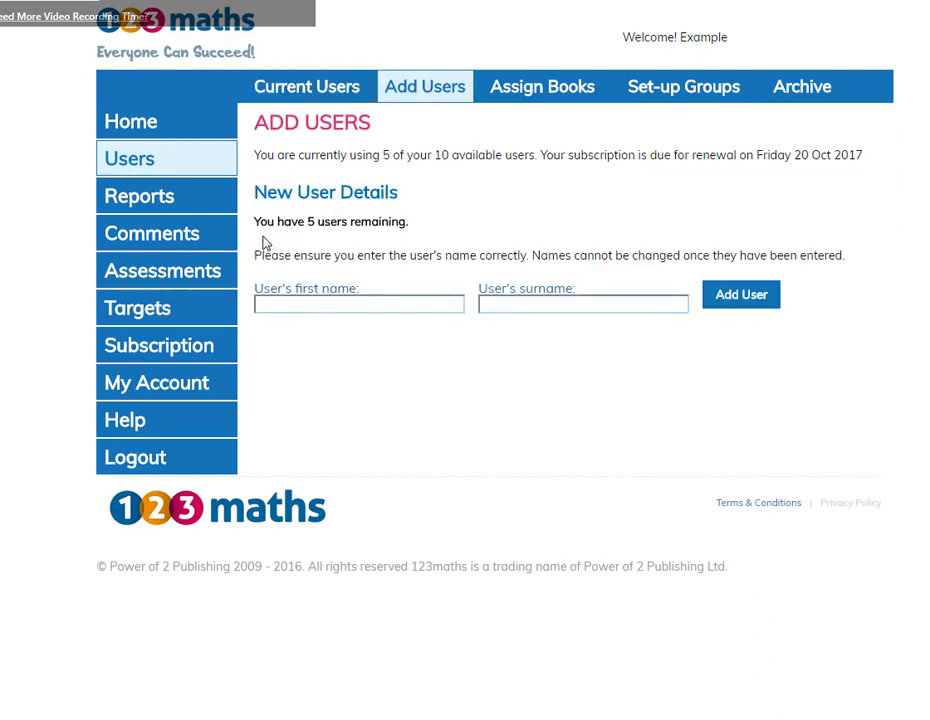
Add a user with the test first name and surname, then return to the users list.
left_click(300, 304)
type("Tim")
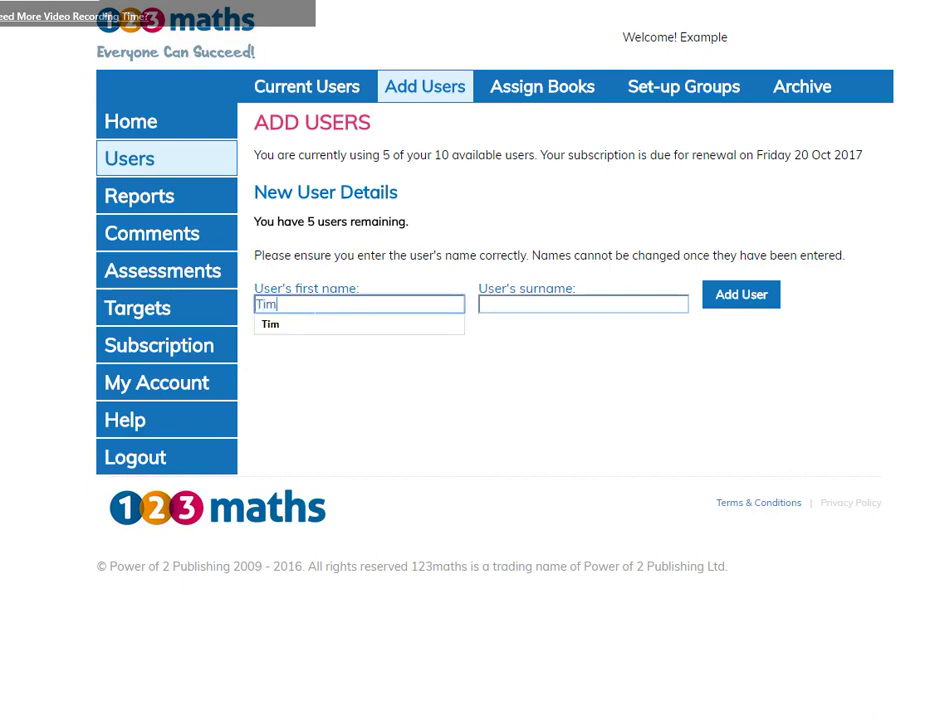
left_click(520, 304)
type("Test")
left_click(741, 296)
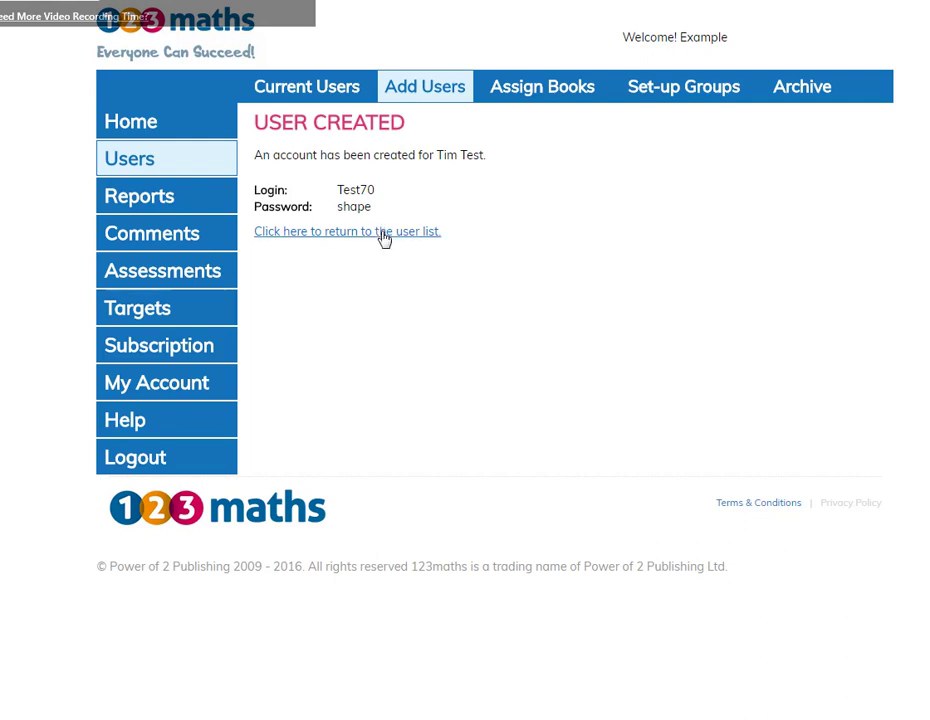
left_click(380, 232)
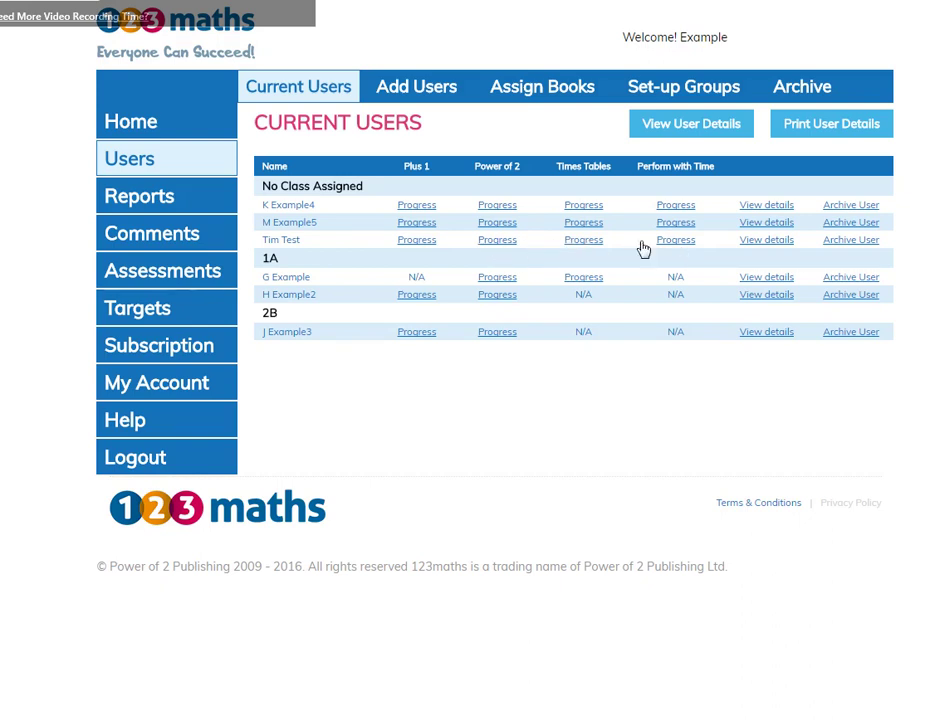
left_click(546, 96)
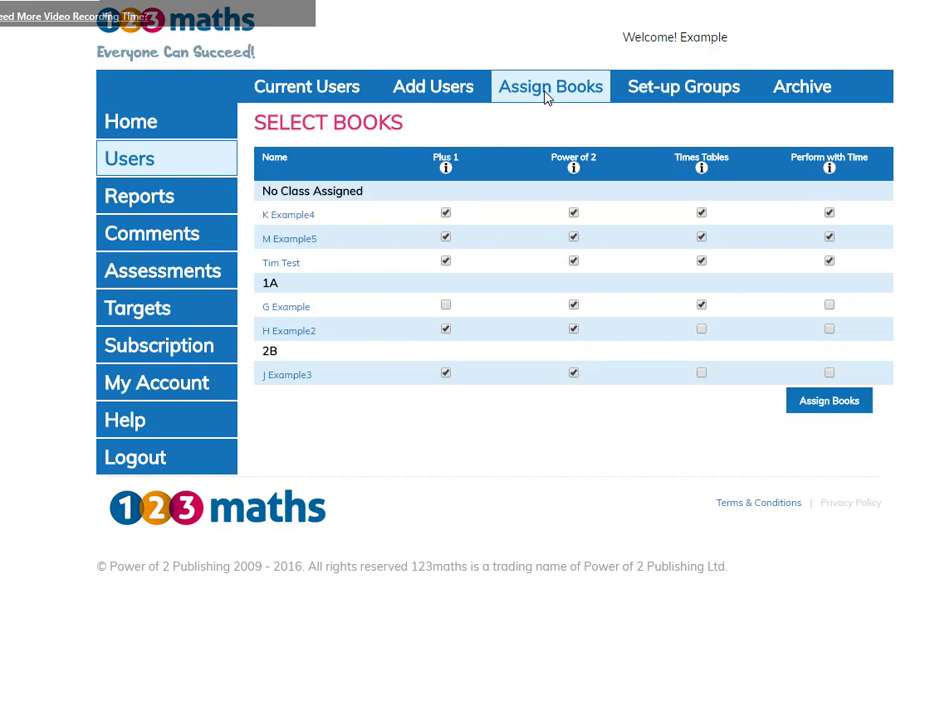
Untick Times Tables and Perform with Time, keeping only Plus 1 and Power of 2, and save.
left_click(701, 261)
left_click(829, 261)
left_click(833, 405)
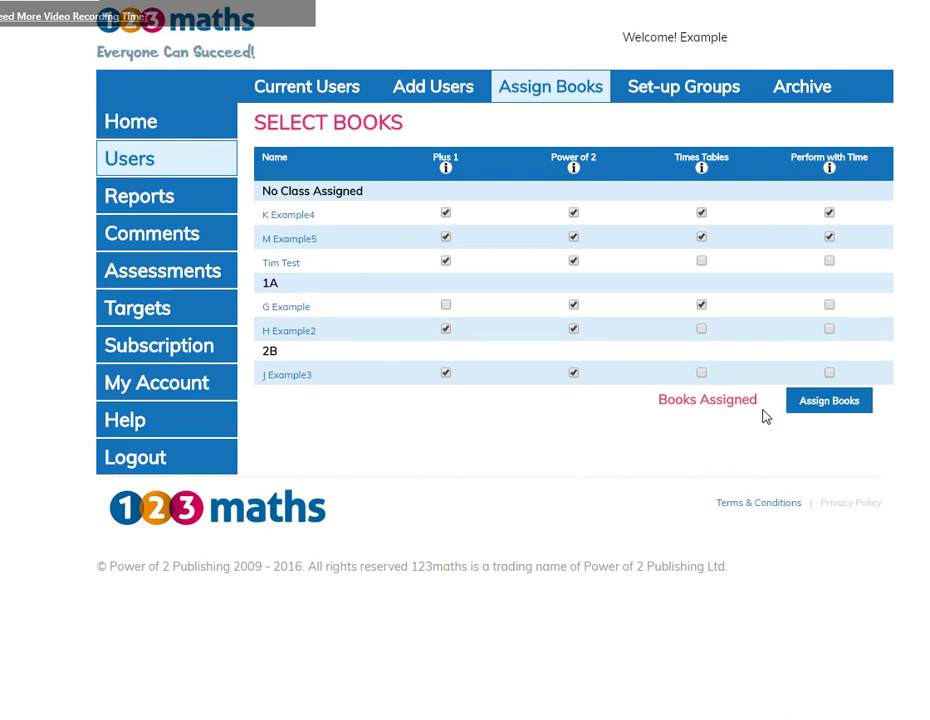
left_click(294, 91)
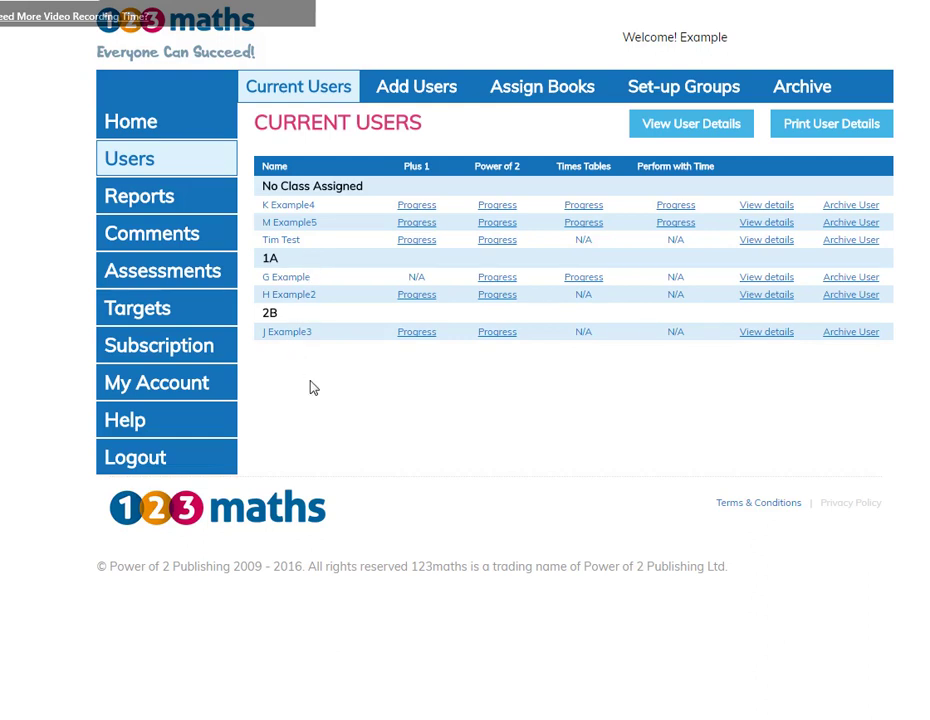
left_click(721, 95)
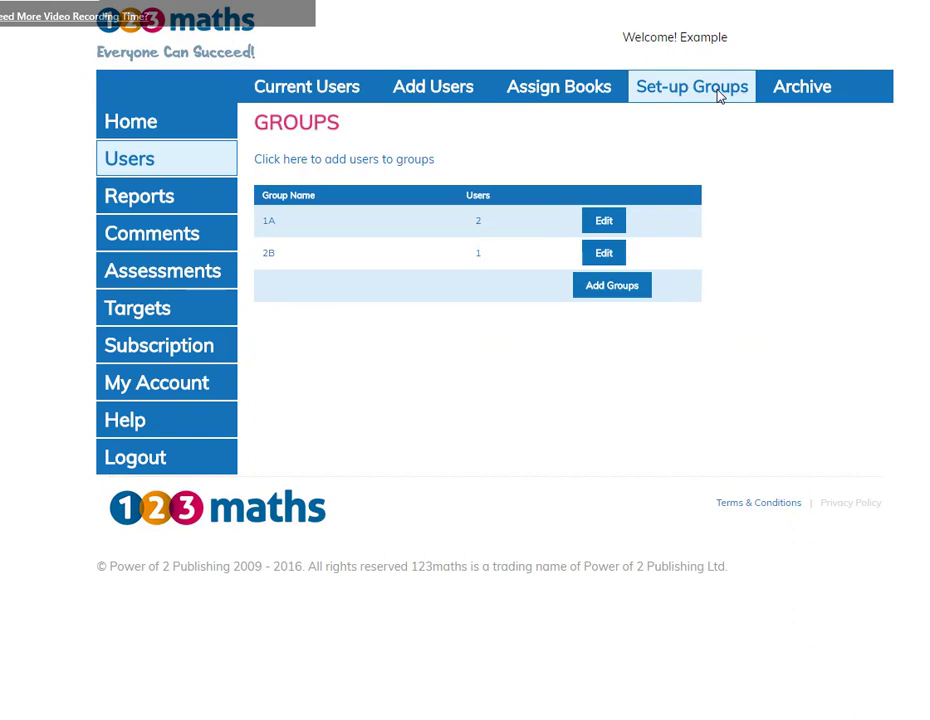
Create a new group named 4C.
left_click(609, 287)
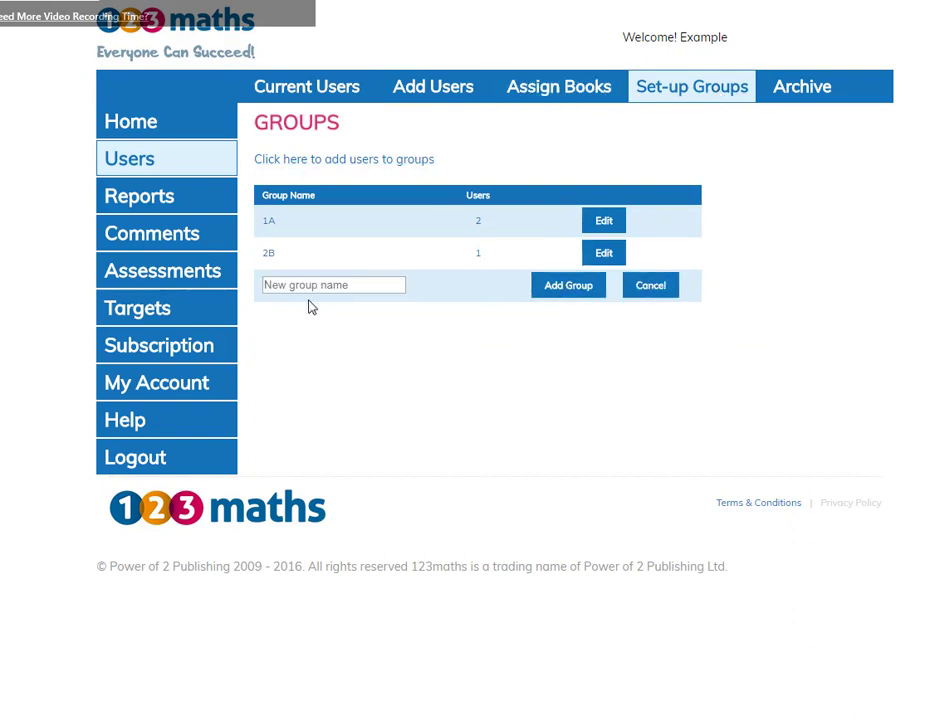
left_click(333, 286)
type("4C")
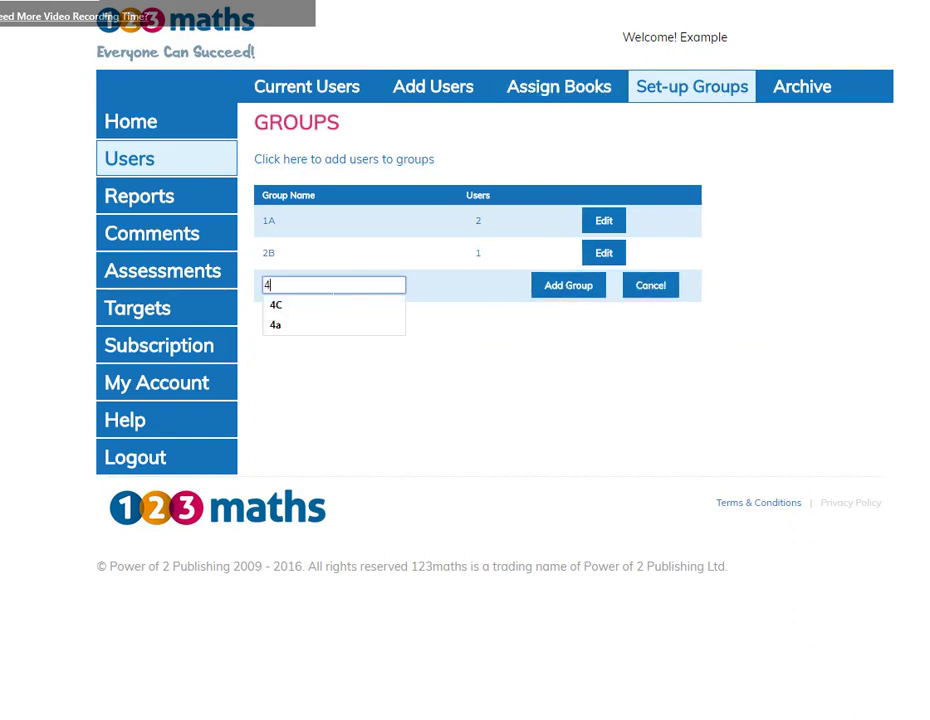
left_click(556, 286)
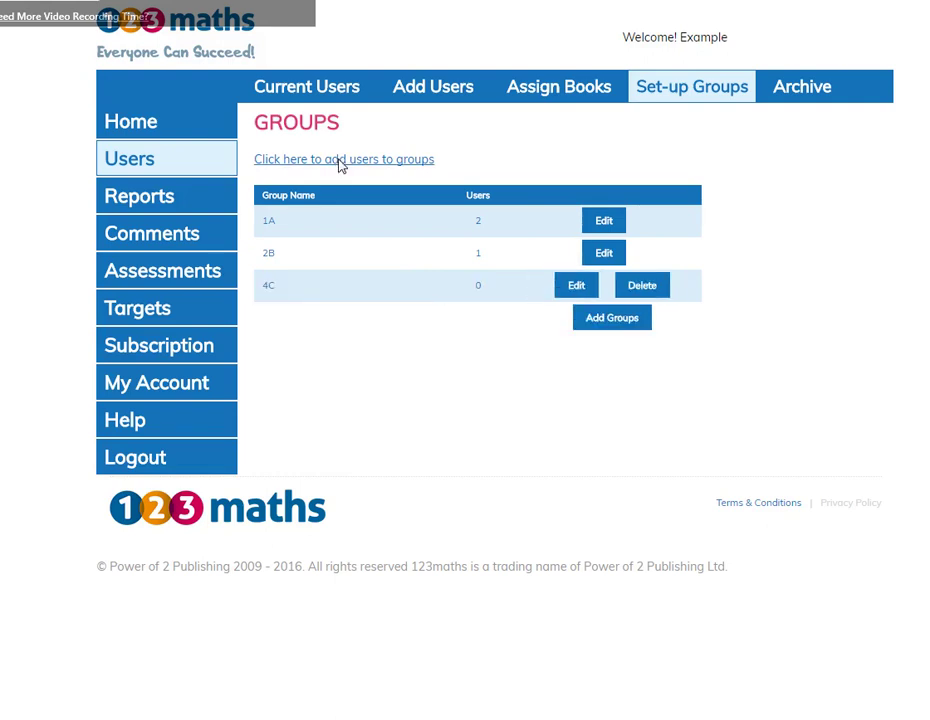
Place the new user in group 4C, save, and return to Current Users.
left_click(340, 160)
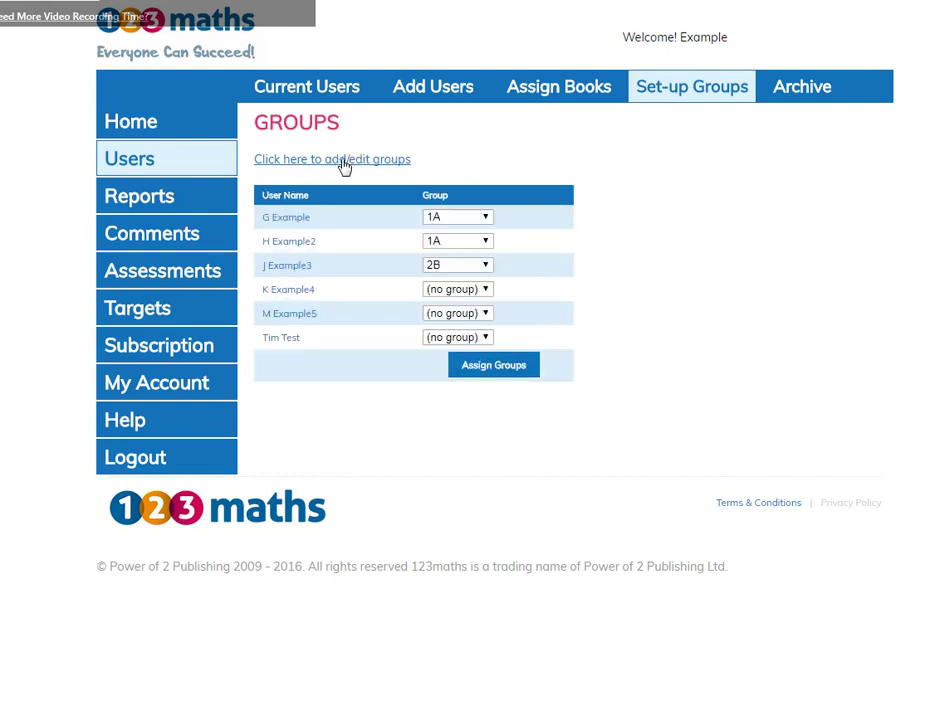
left_click(488, 341)
left_click(446, 395)
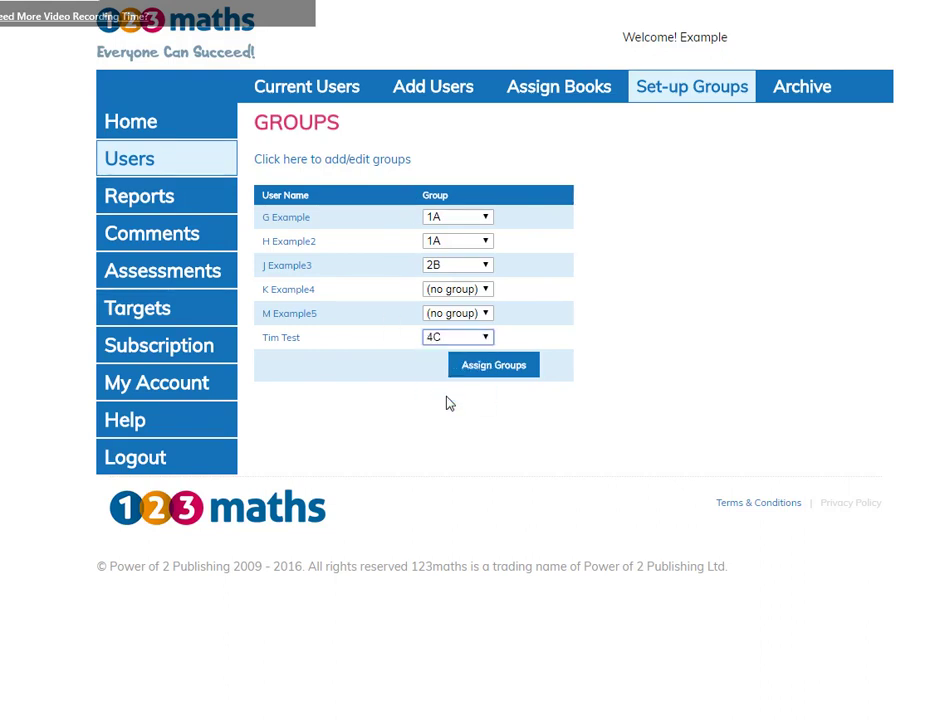
left_click(493, 366)
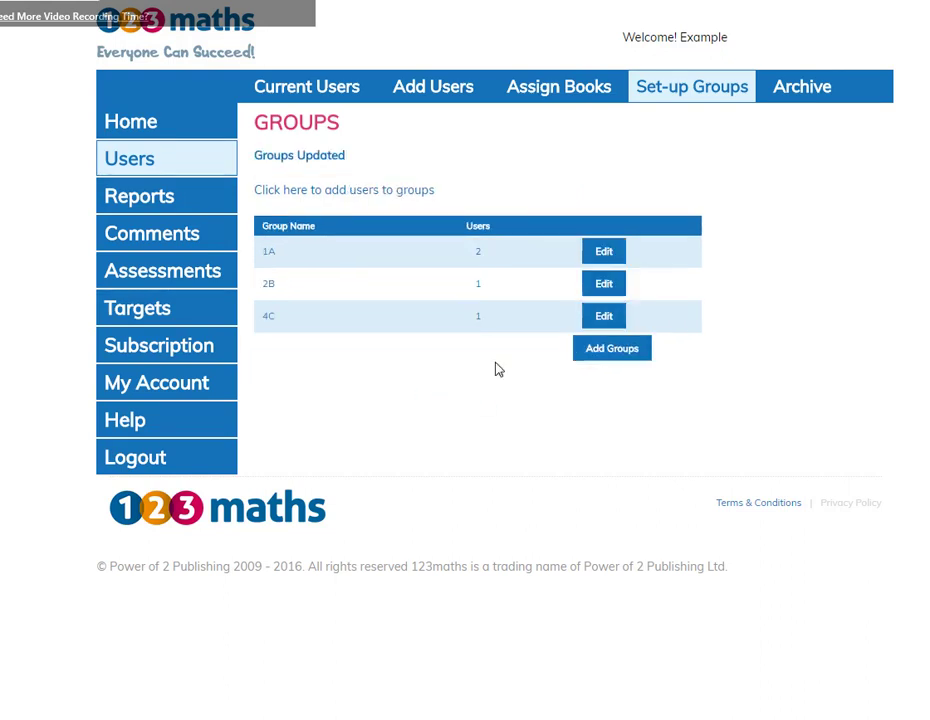
left_click(308, 90)
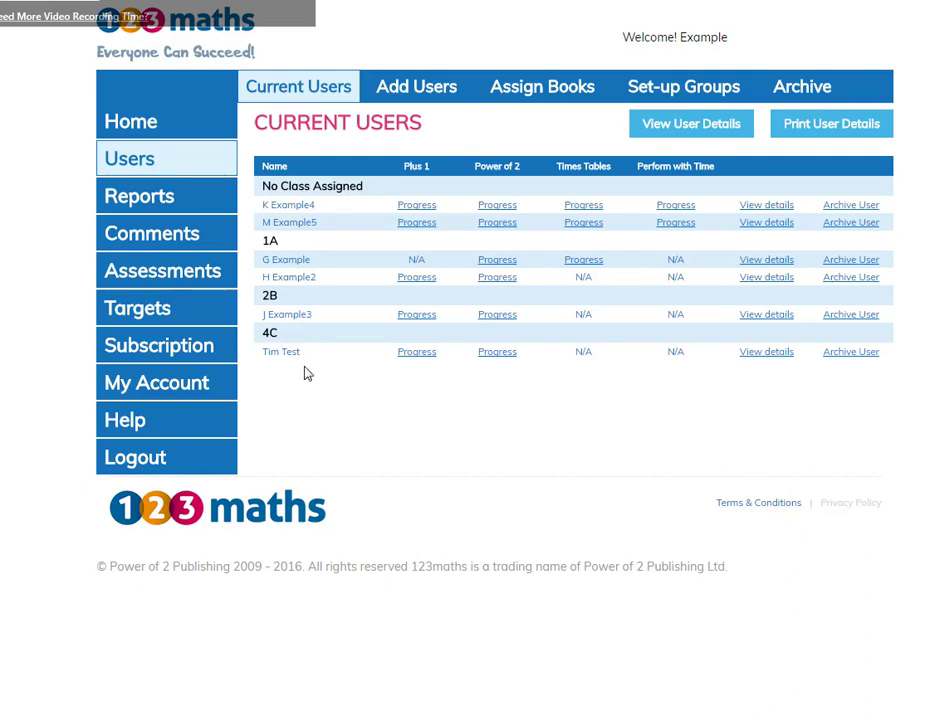
left_click(683, 136)
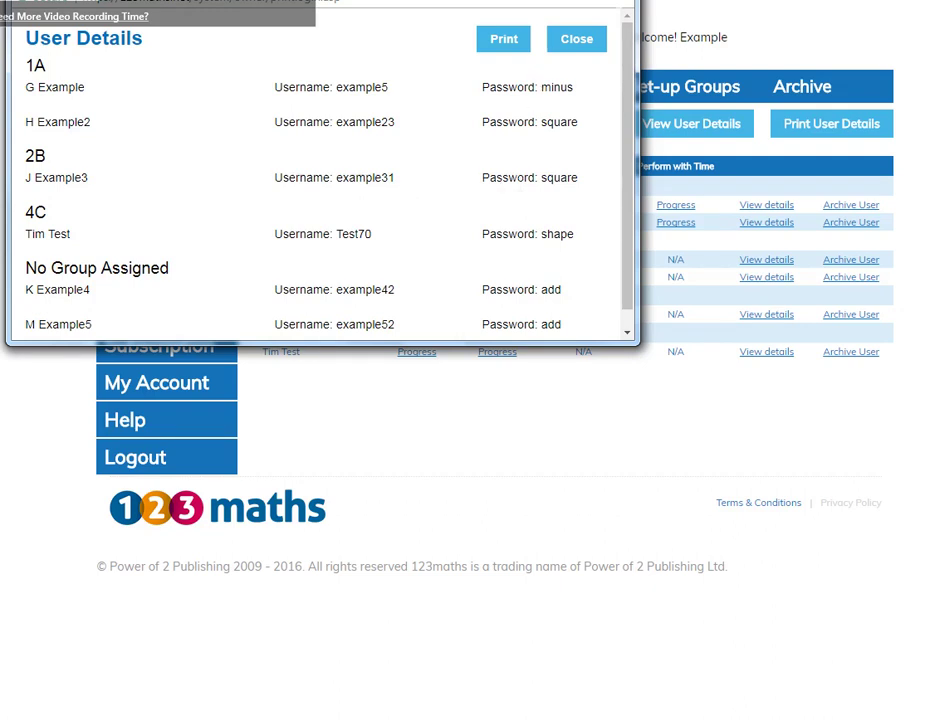
left_click(614, 35)
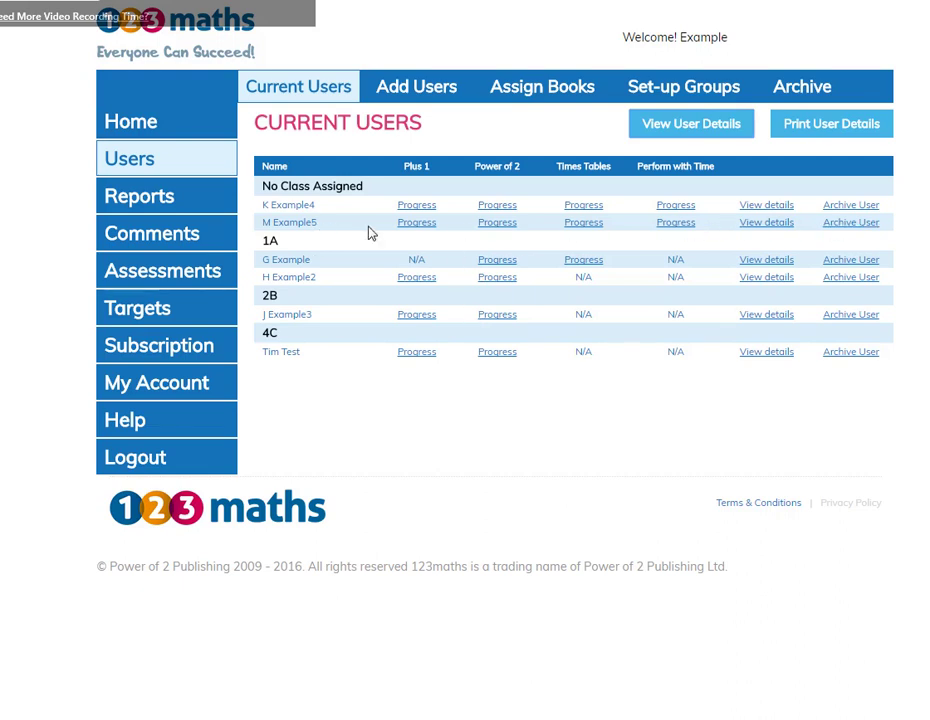
Archive the second unassigned user, check the archived list, then view the assessments overview.
left_click(850, 224)
left_click(566, 96)
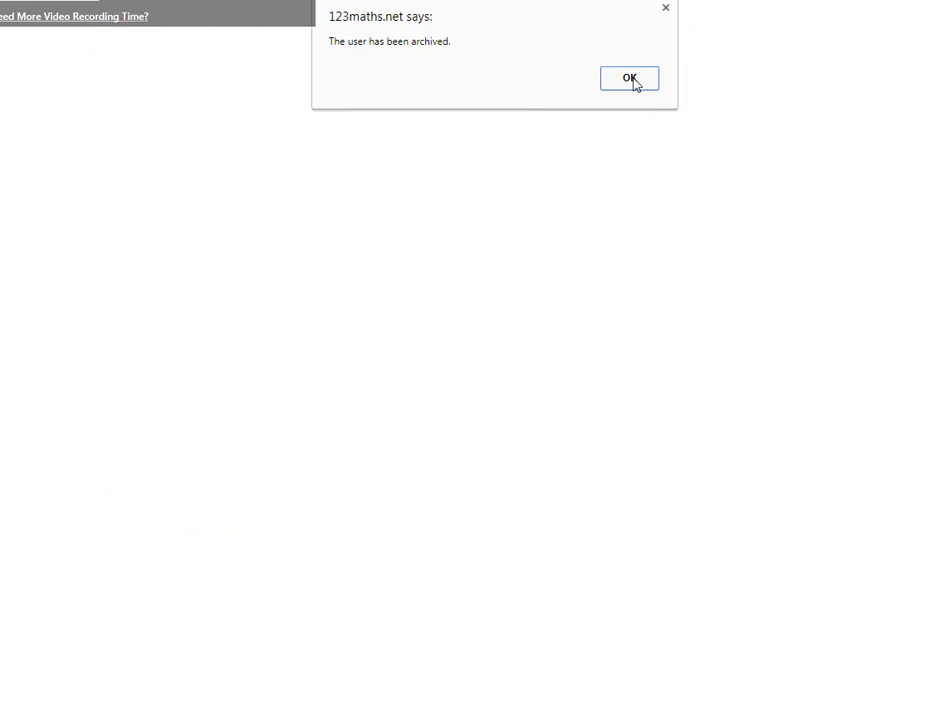
left_click(630, 80)
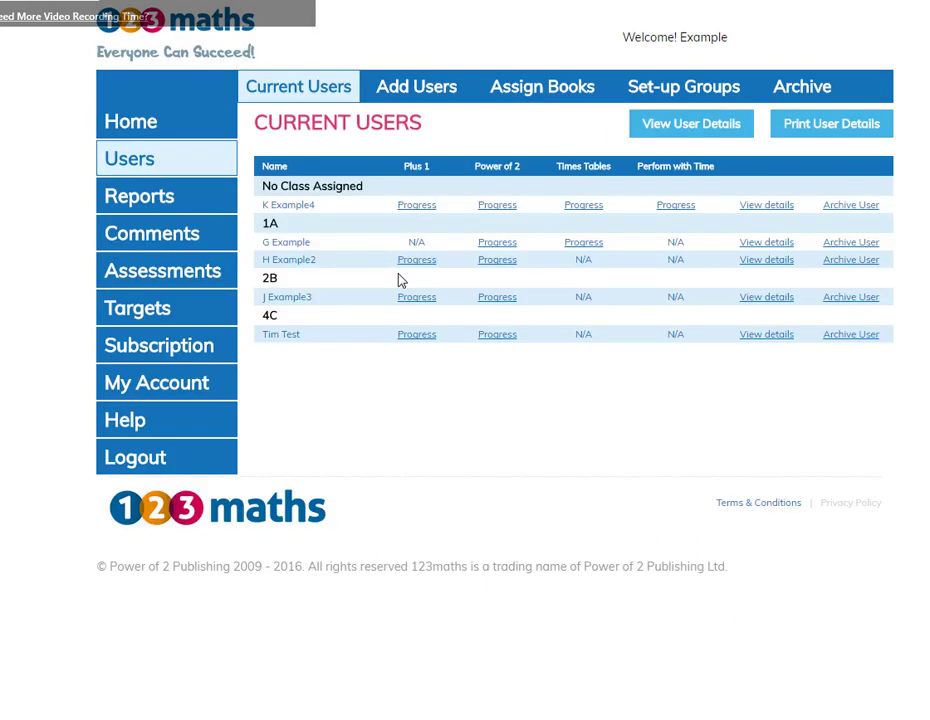
left_click(807, 88)
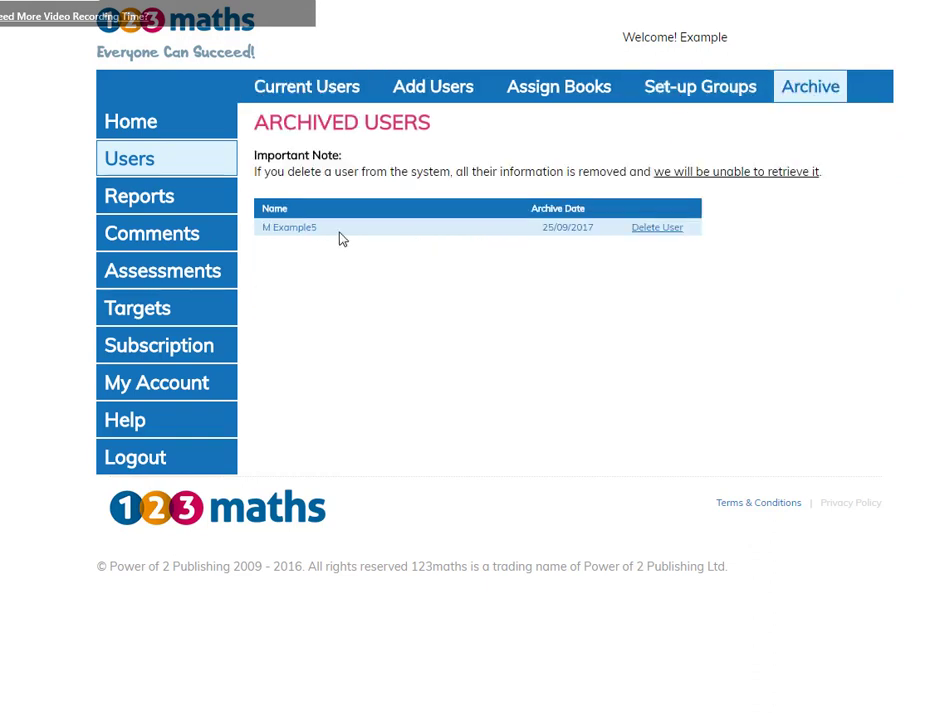
left_click(168, 277)
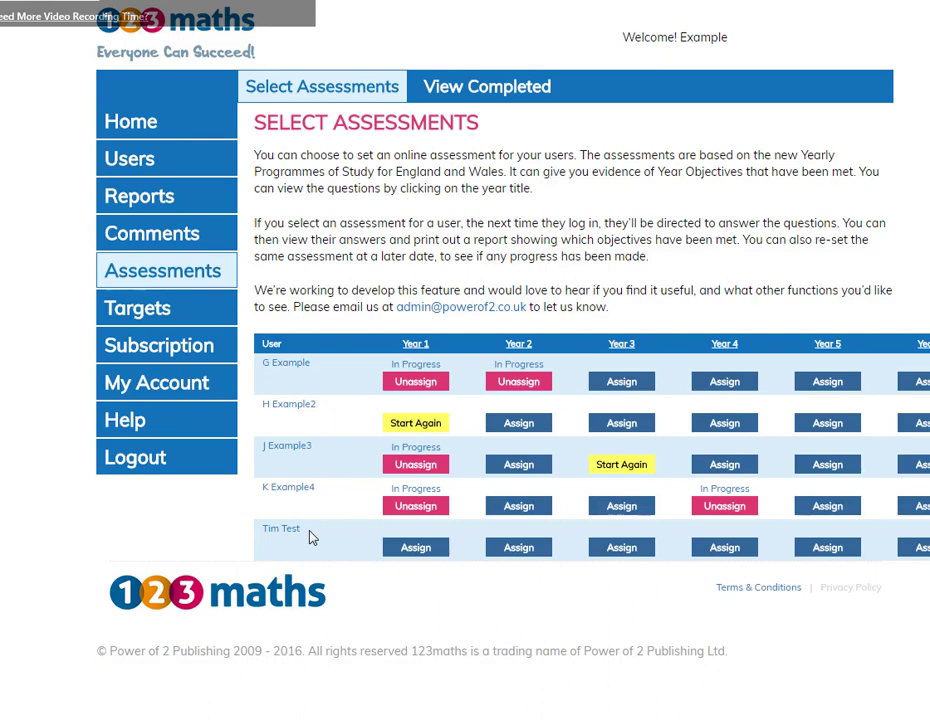
Assign the Year 1 assessment to the new user, then review the second example user's completed assessments.
left_click(415, 548)
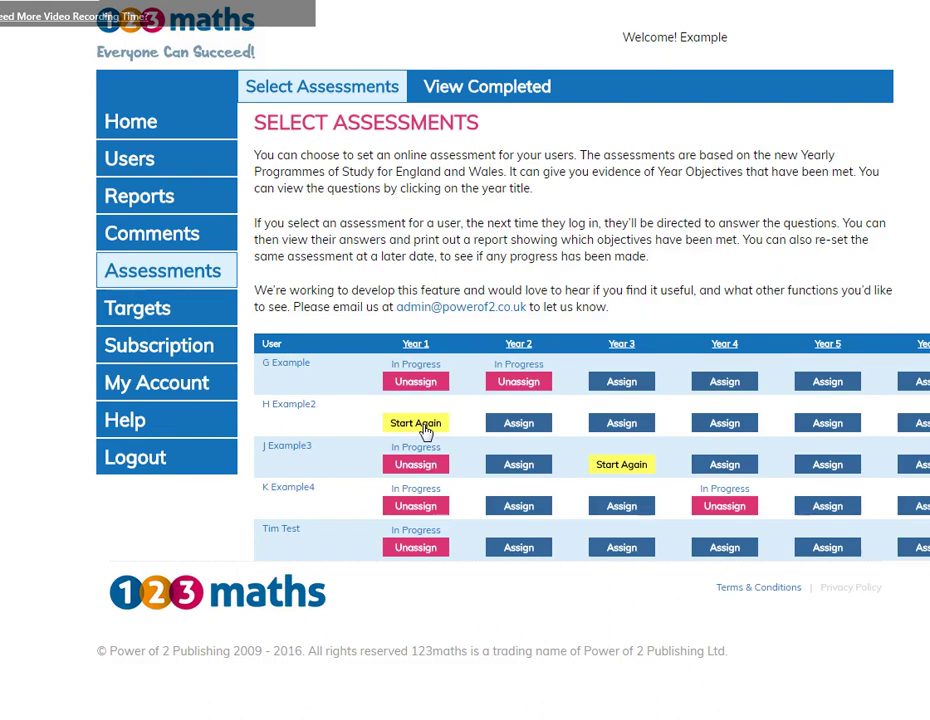
left_click(476, 90)
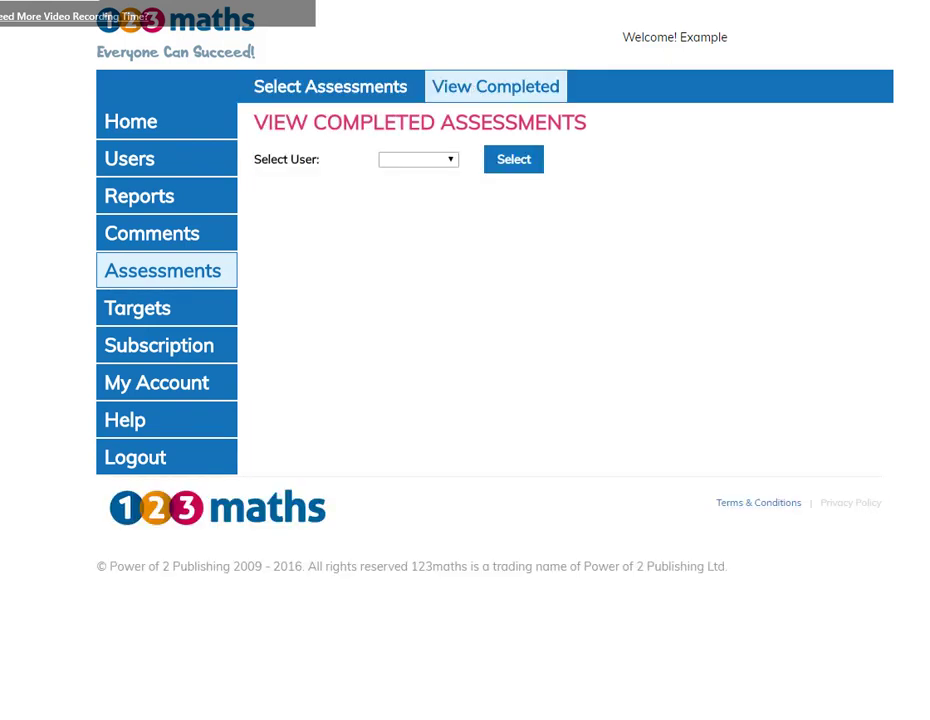
left_click(449, 164)
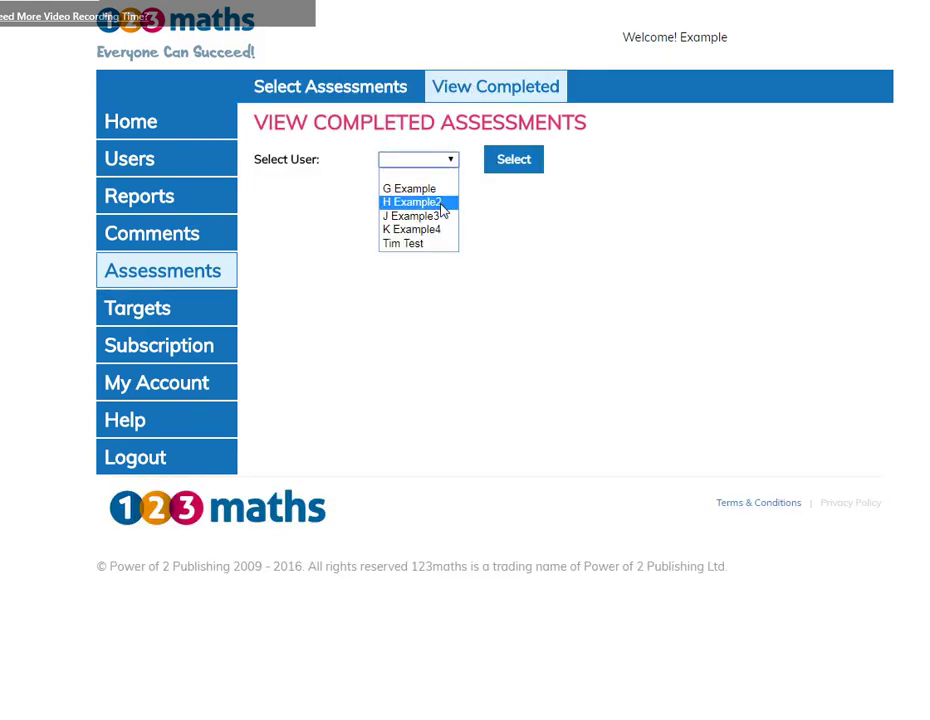
left_click(441, 202)
left_click(511, 162)
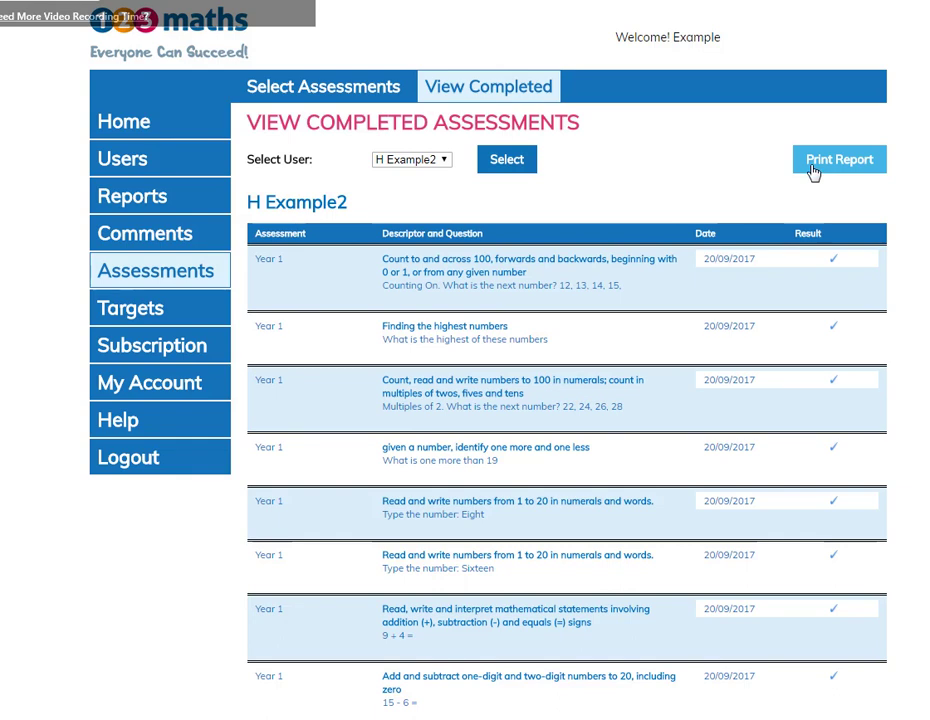
left_click(141, 315)
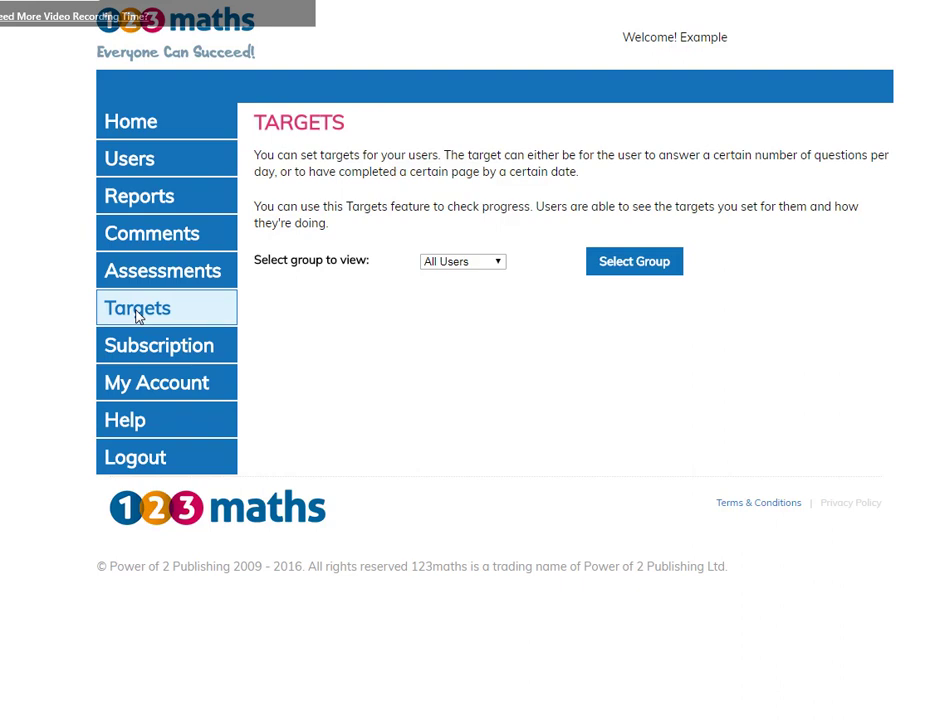
Show All Users' targets and give the new user a target of 20 questions per day.
left_click(498, 263)
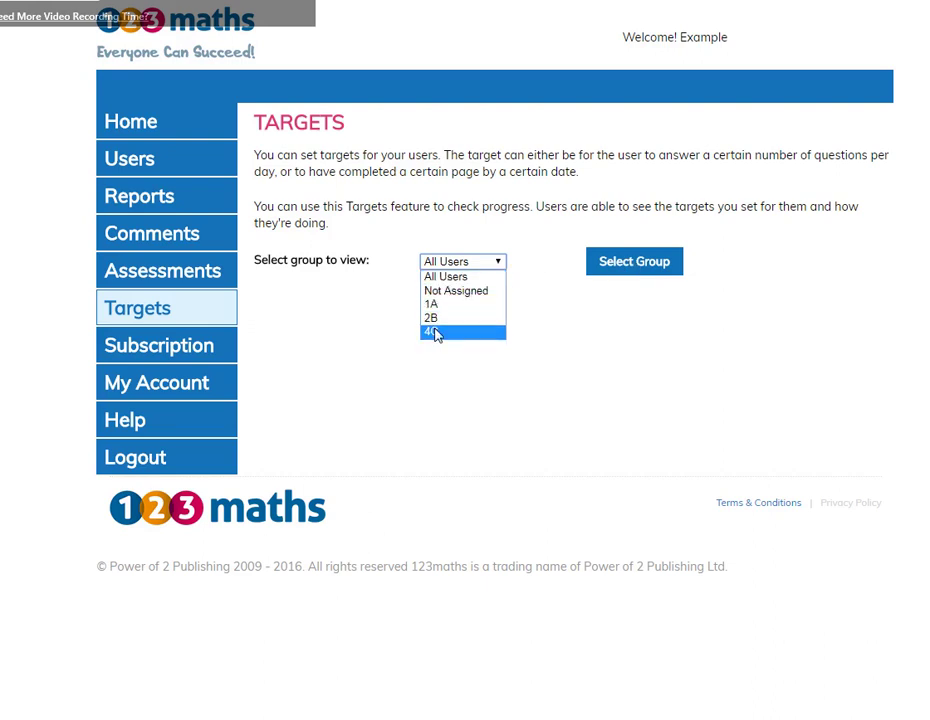
left_click(637, 266)
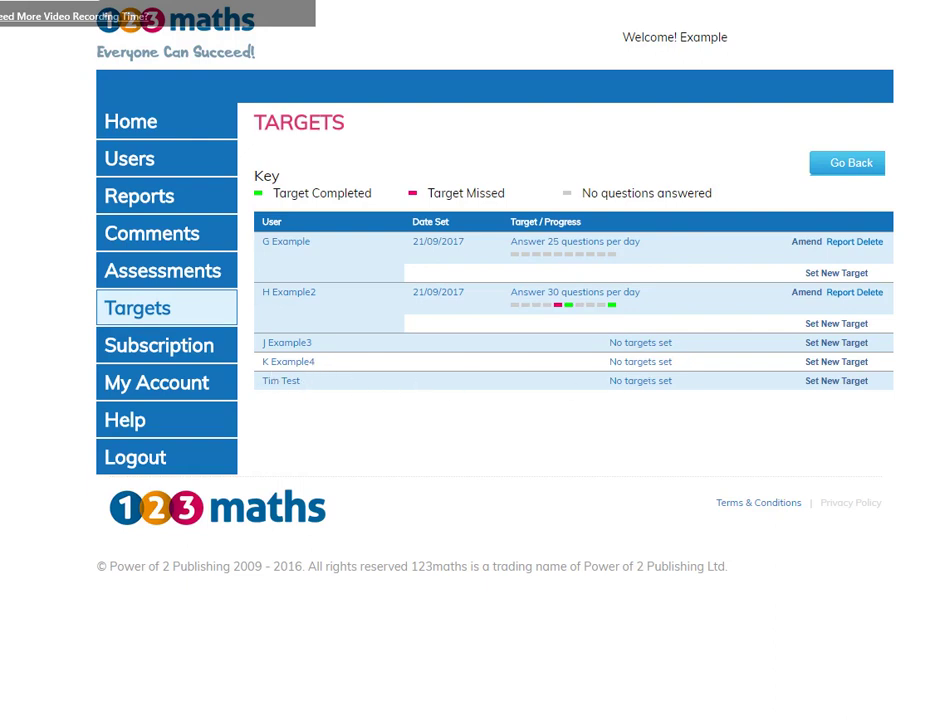
left_click(828, 383)
left_click(263, 246)
left_click(390, 246)
type("20")
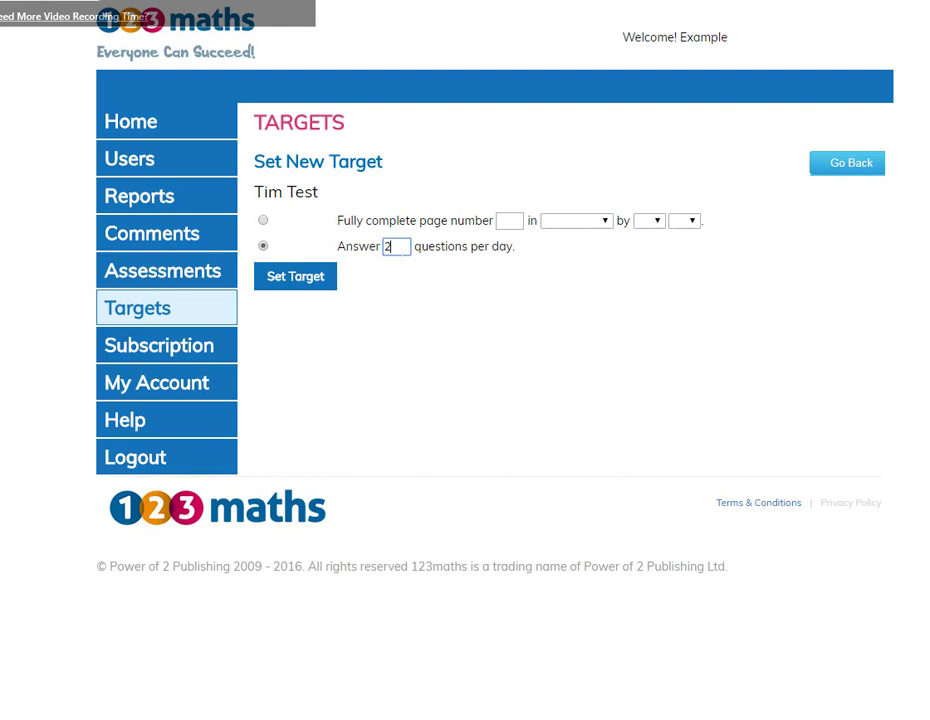
left_click(320, 283)
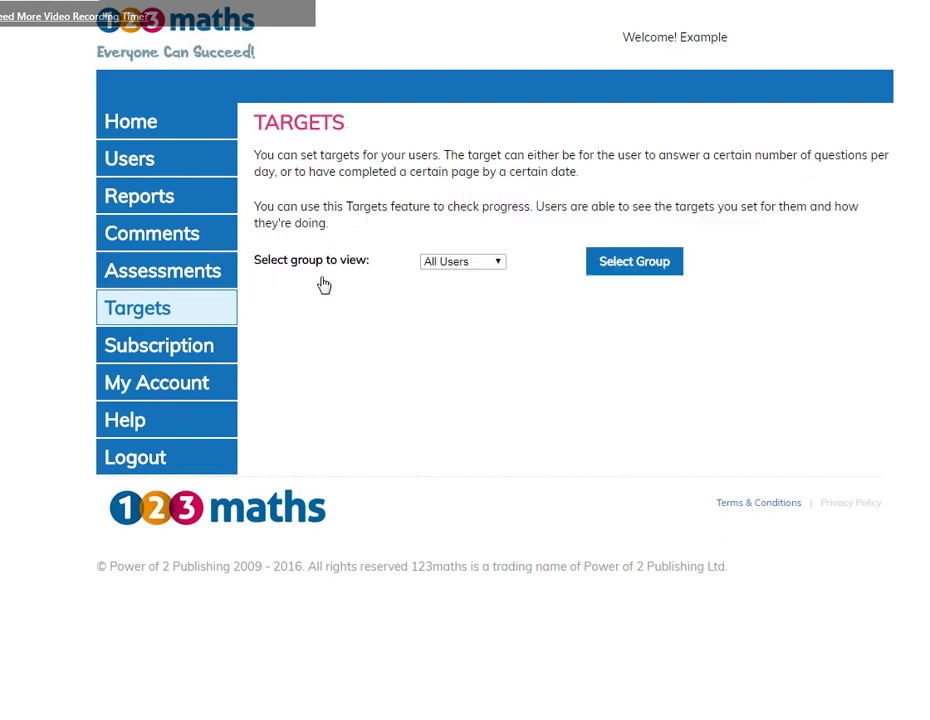
left_click(635, 270)
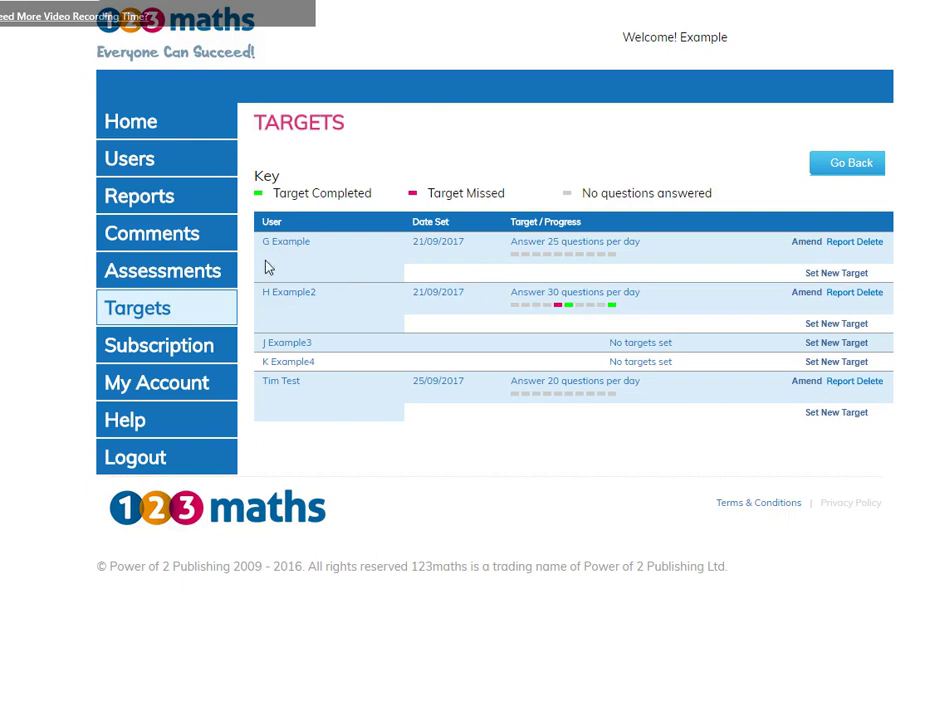
left_click(180, 244)
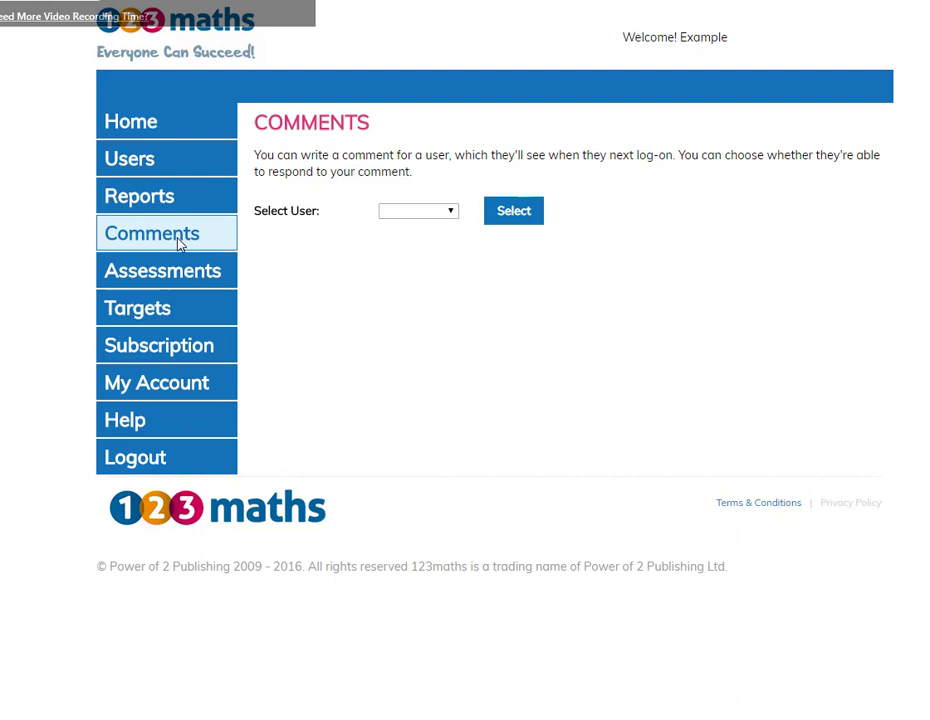
Select the new user as the comment recipient.
left_click(440, 211)
left_click(416, 296)
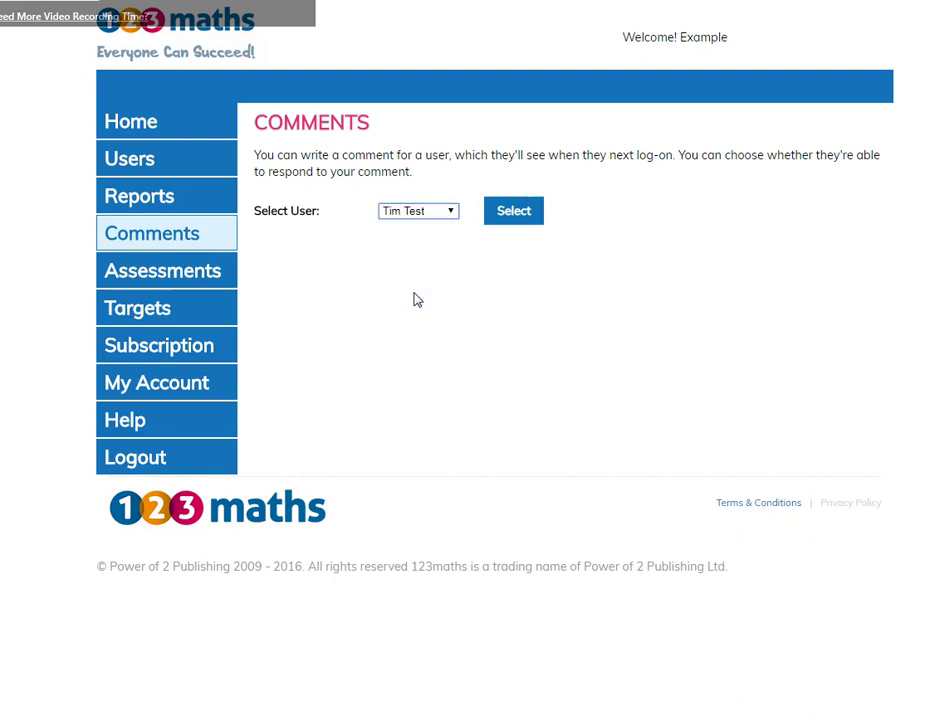
left_click(518, 214)
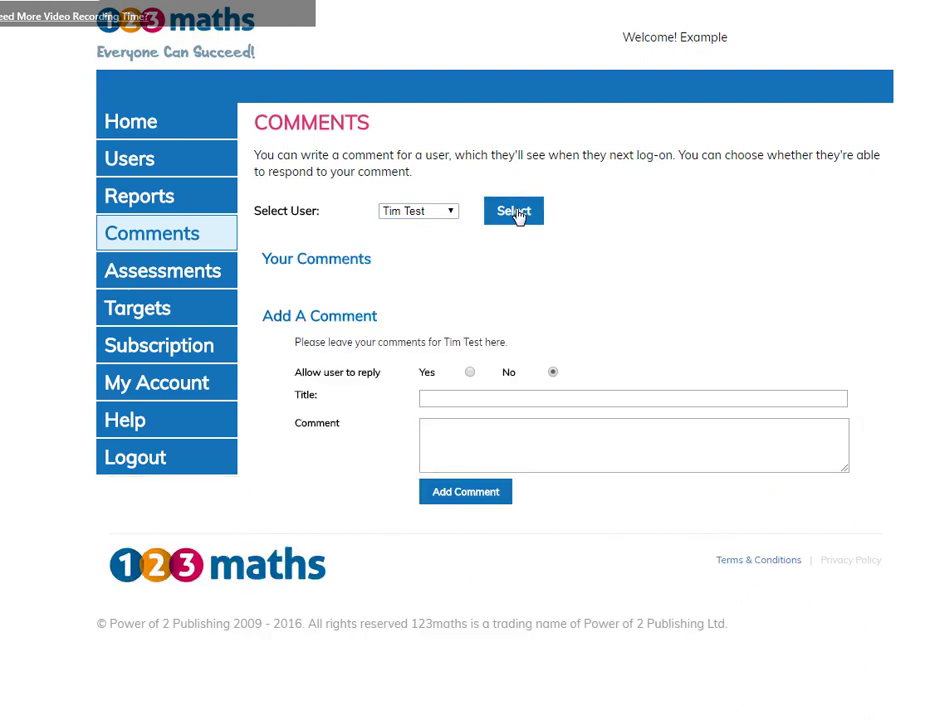
Post a 'Plus 1' comment: 'Great start [first name], carry on the good work', then log out.
left_click(450, 398)
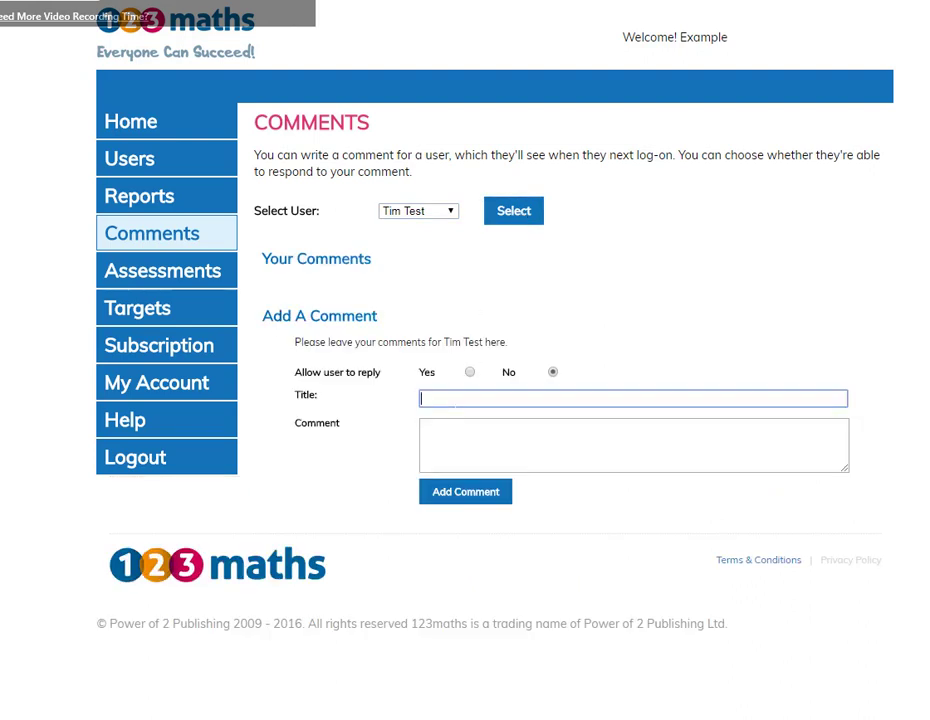
type("Plus 1")
key("Tab")
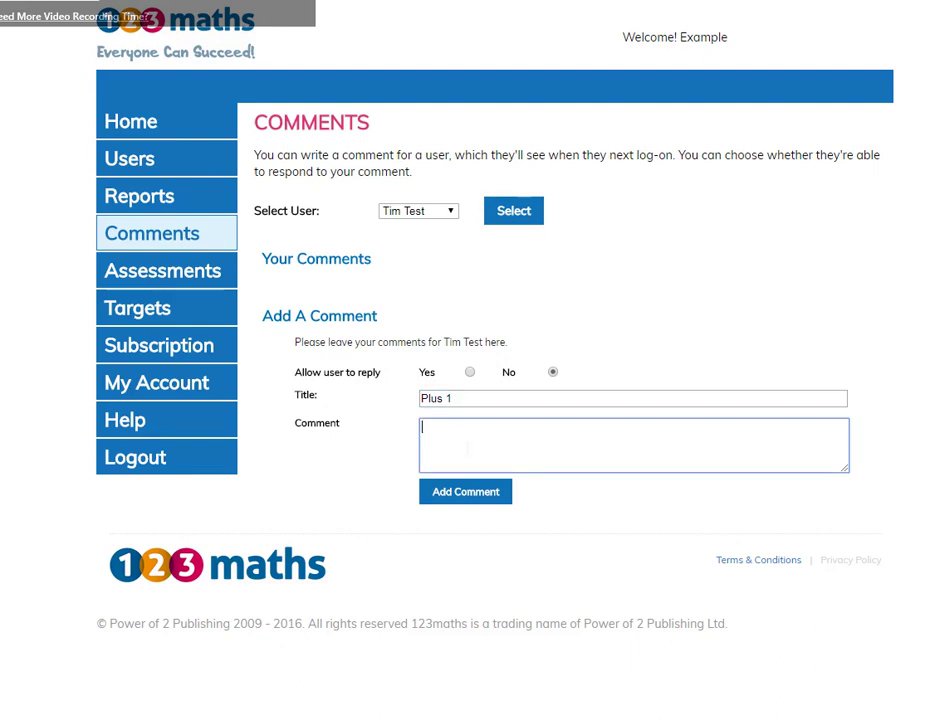
type("Great start Tim, carry on t")
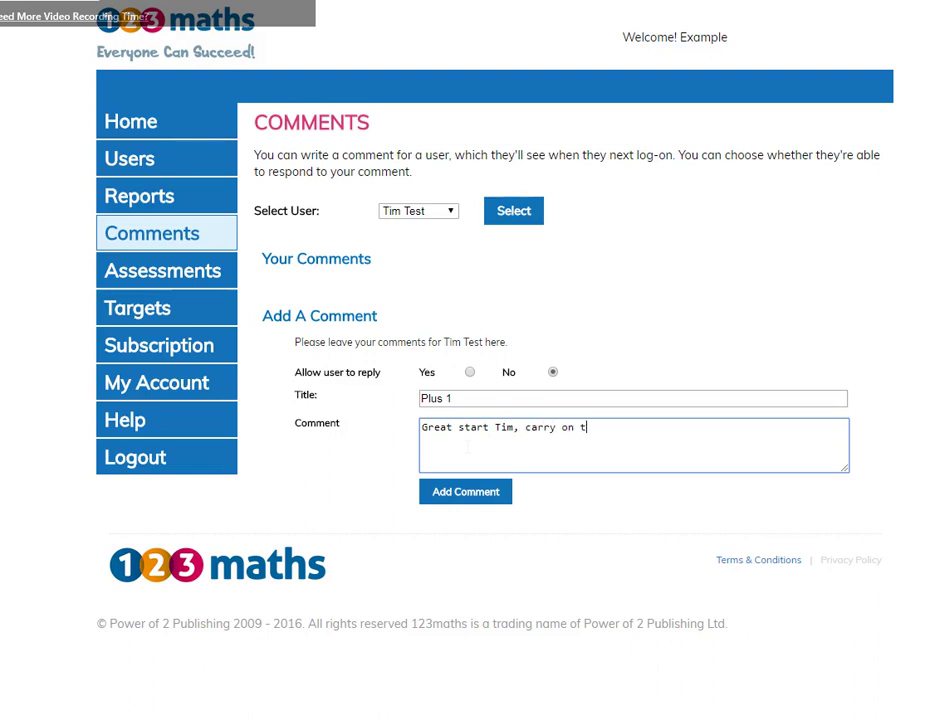
type("he good work")
left_click(463, 494)
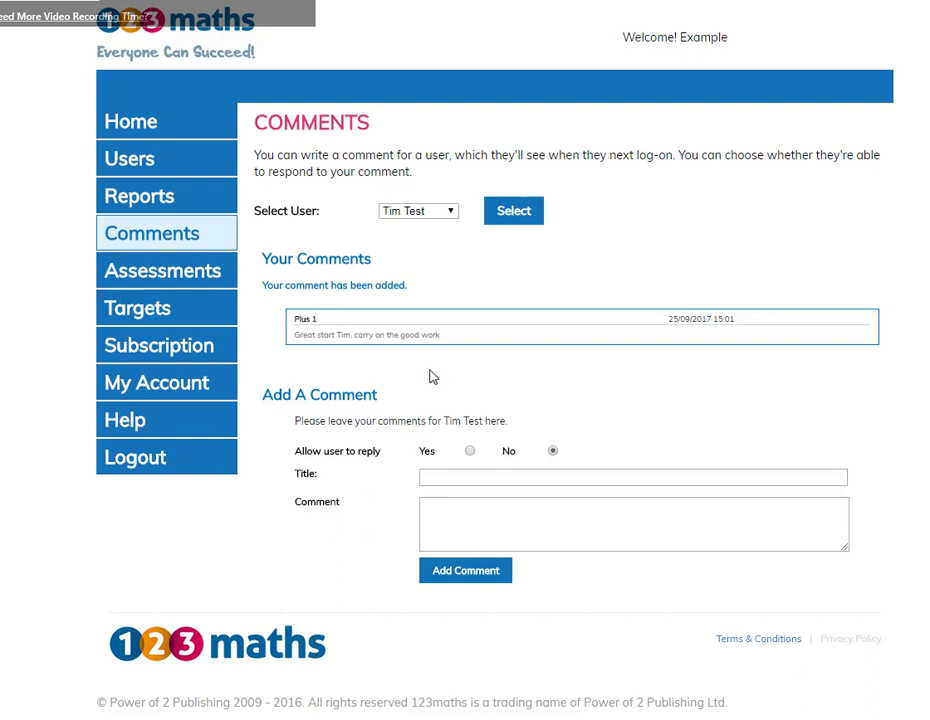
left_click(139, 469)
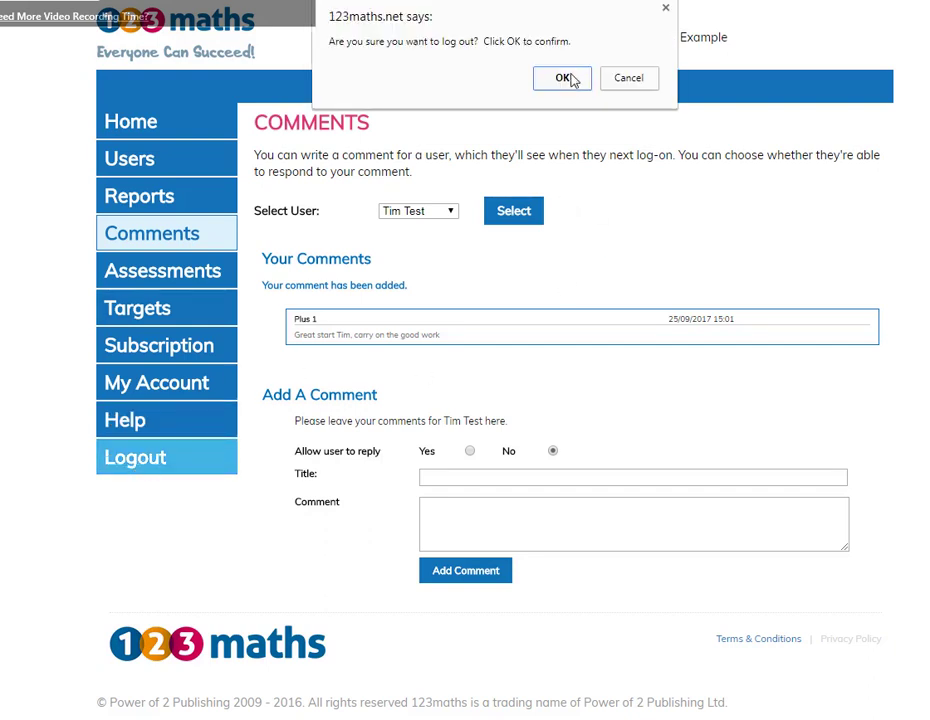